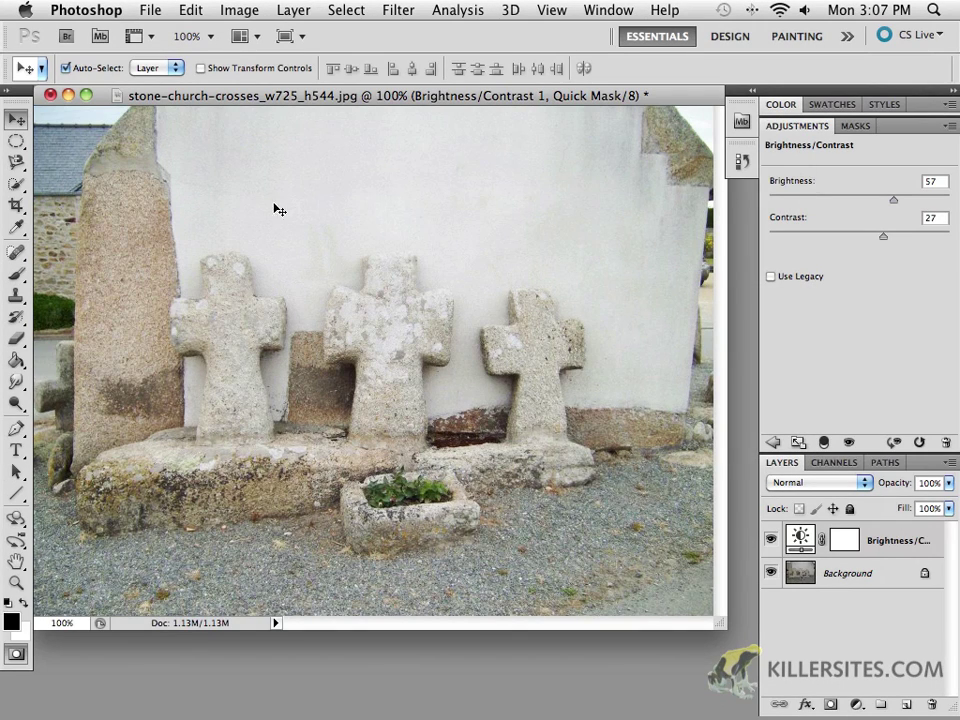
Reselect the Brightness/Contrast adjustment layer and set its brightness to 75 and contrast to -17.
left_click(813, 625)
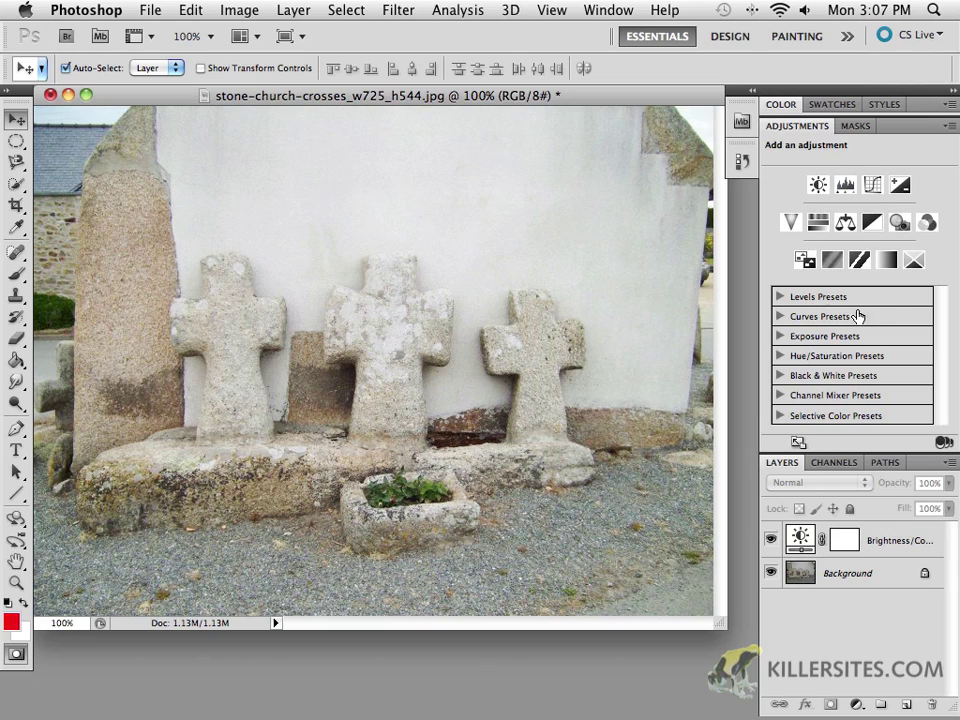
left_click(877, 551)
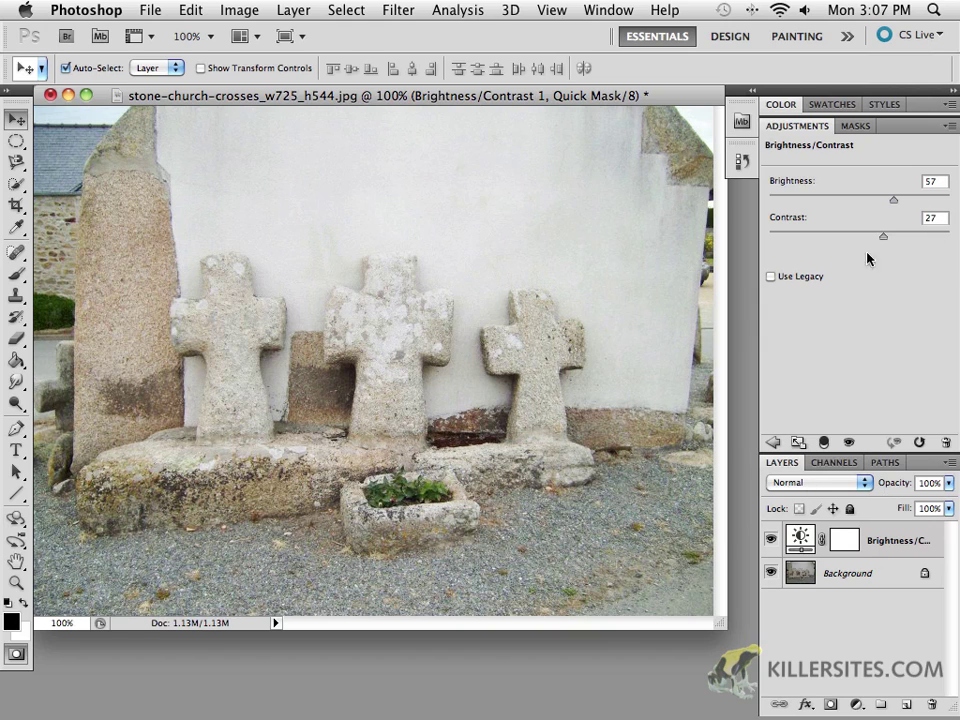
left_click(239, 10)
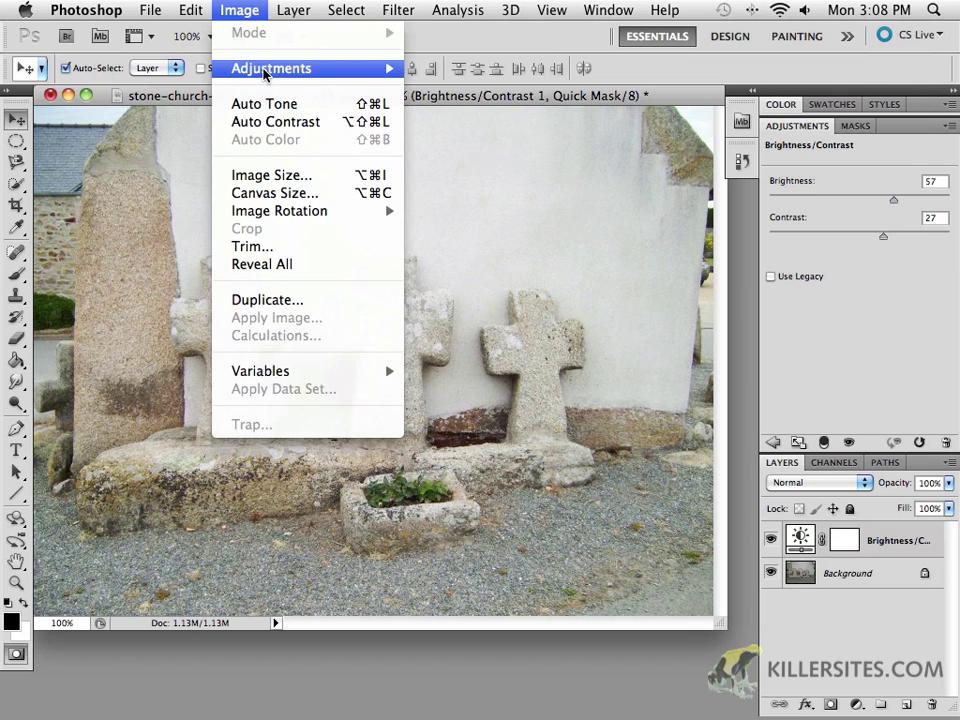
mouse_move(399, 73)
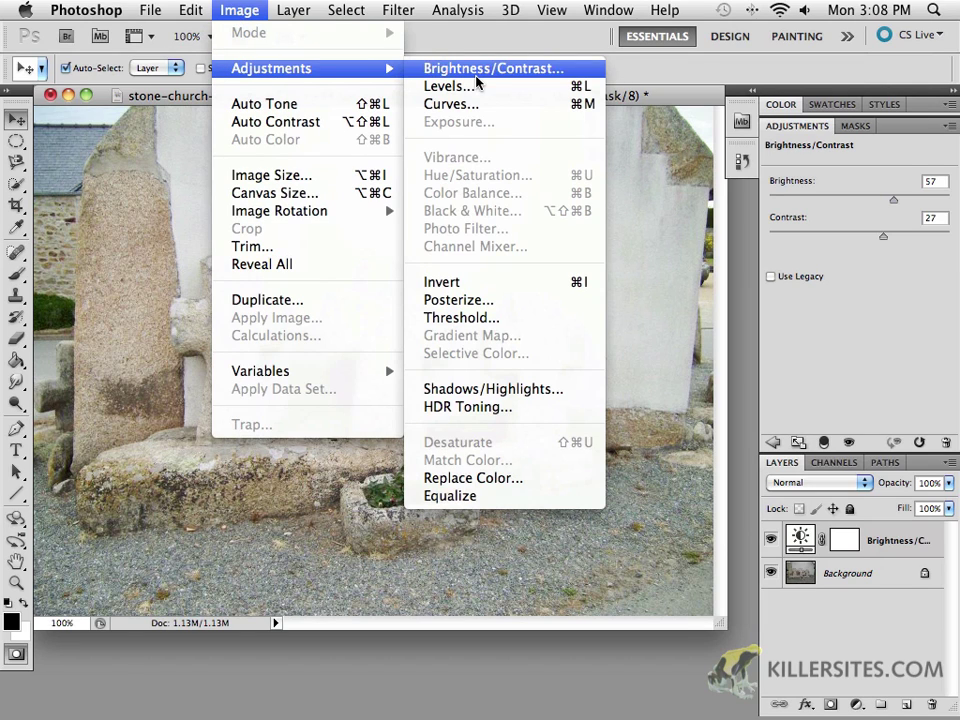
left_click(844, 386)
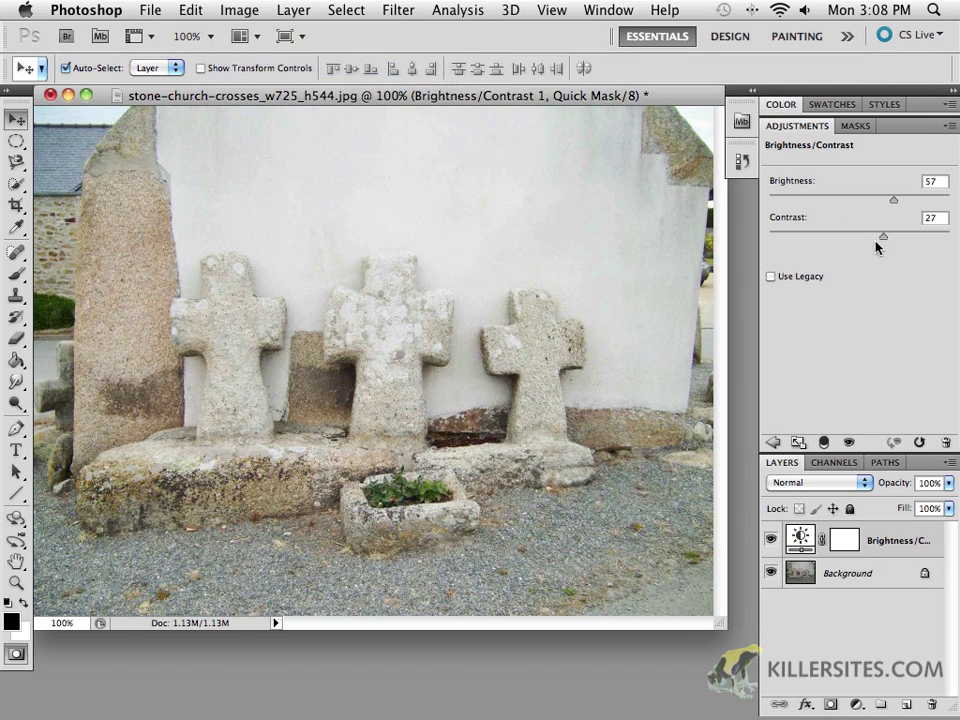
left_click_drag(894, 199, 828, 245)
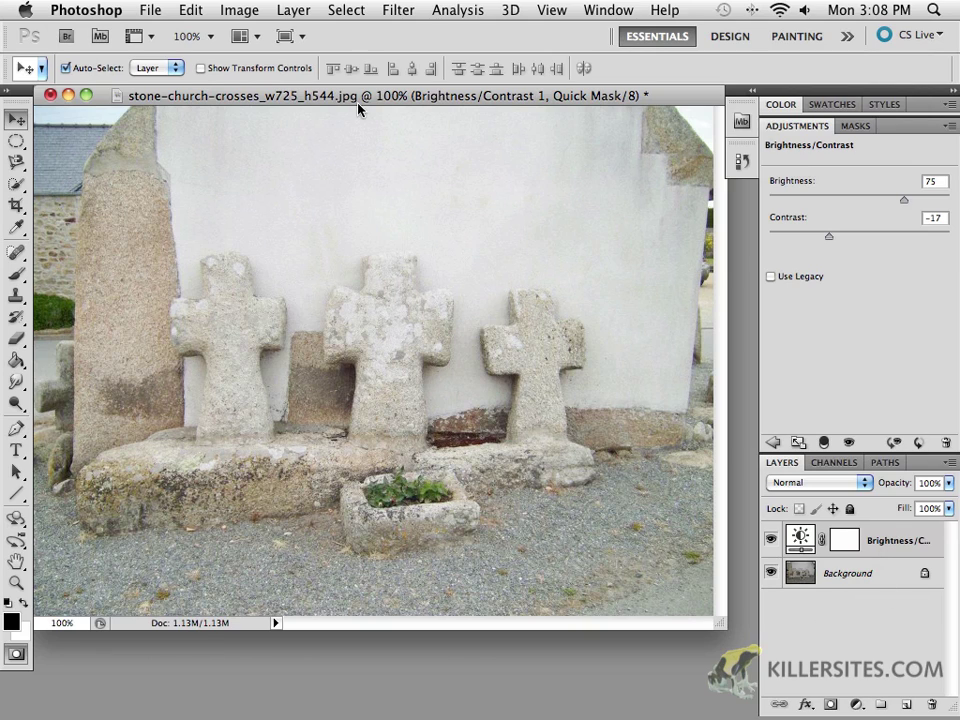
Check the file format and layer options offered for saving the image, without saving it.
left_click(155, 12)
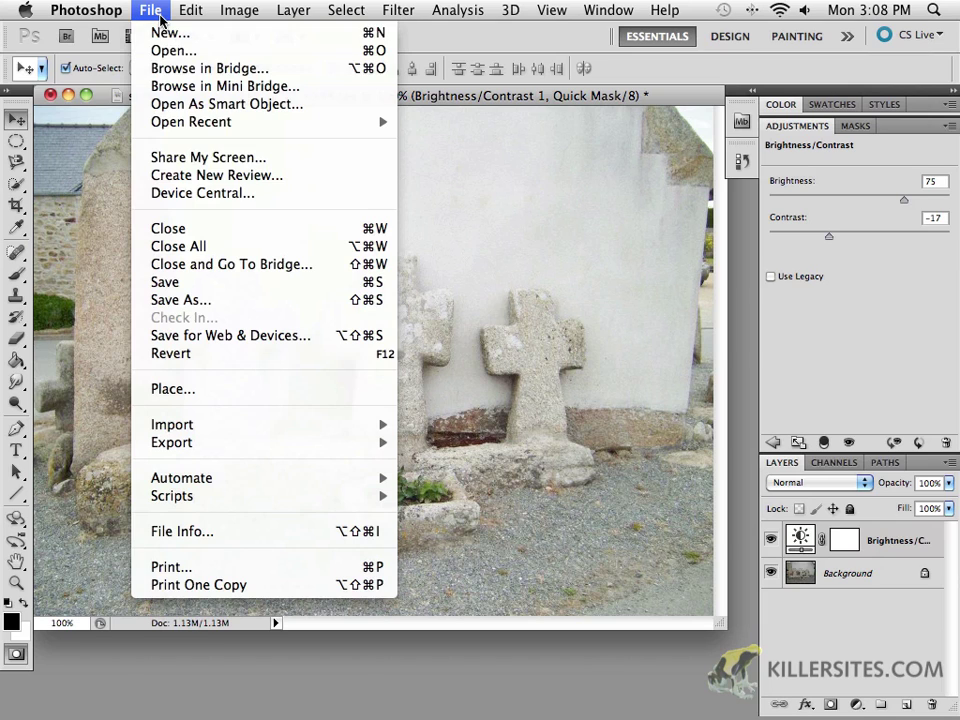
left_click(180, 282)
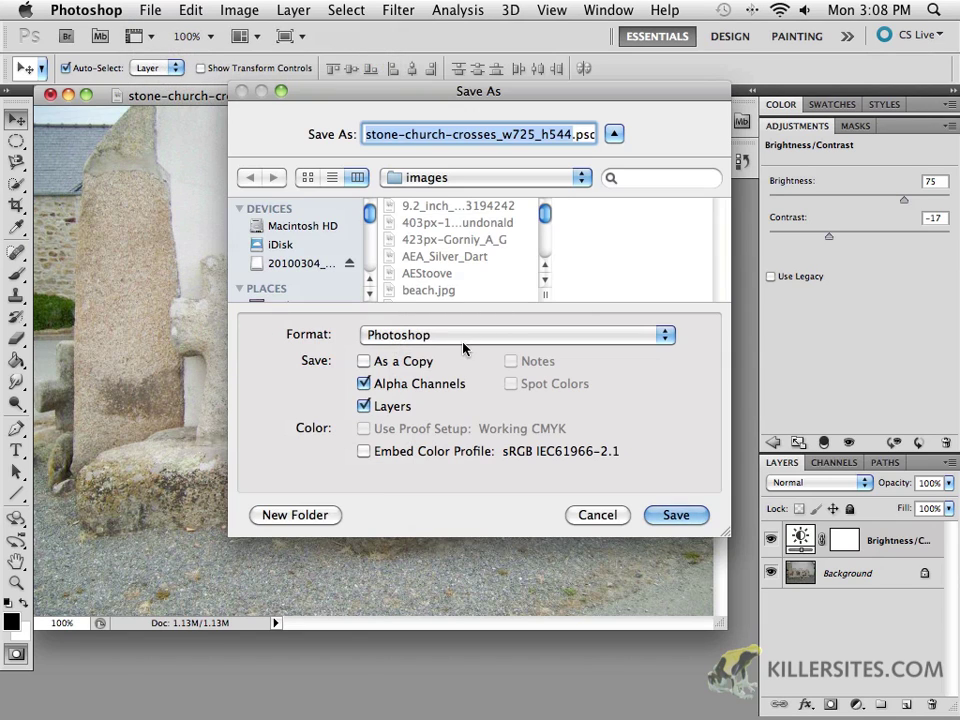
left_click(612, 520)
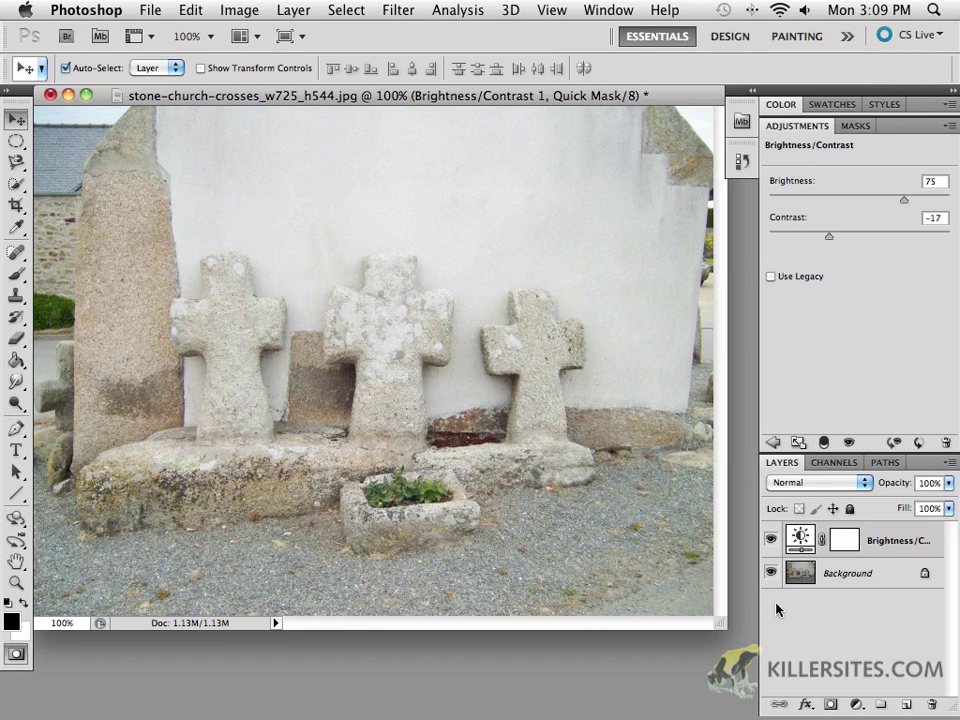
Compare the photo with the adjustment layer hidden and shown, and view the adjustment's previous state against its current one.
left_click(848, 443)
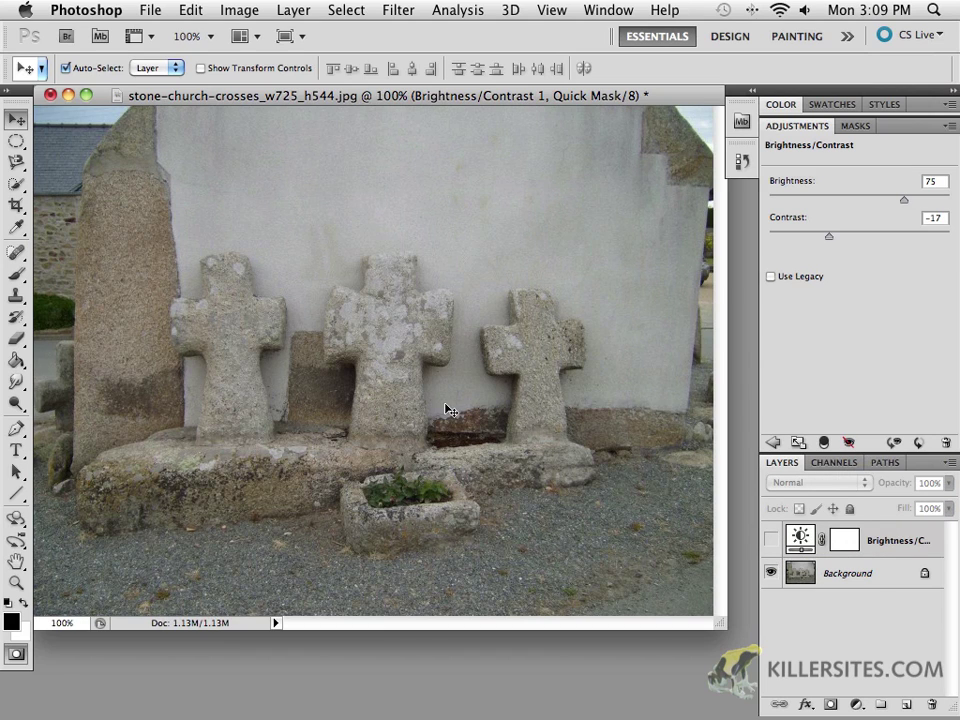
left_click(848, 443)
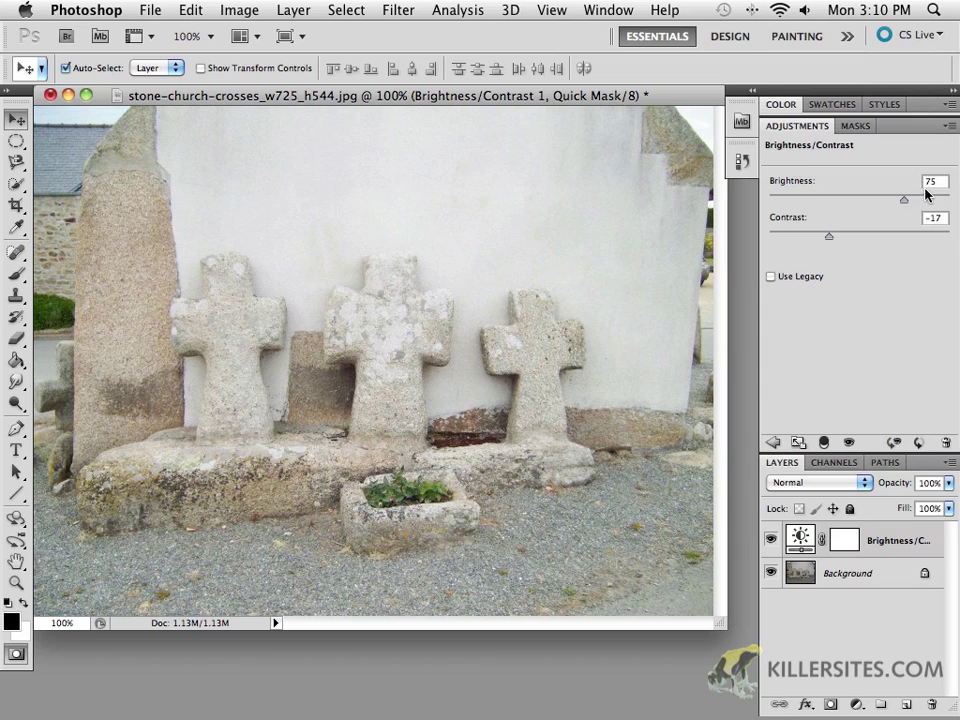
left_click(894, 443)
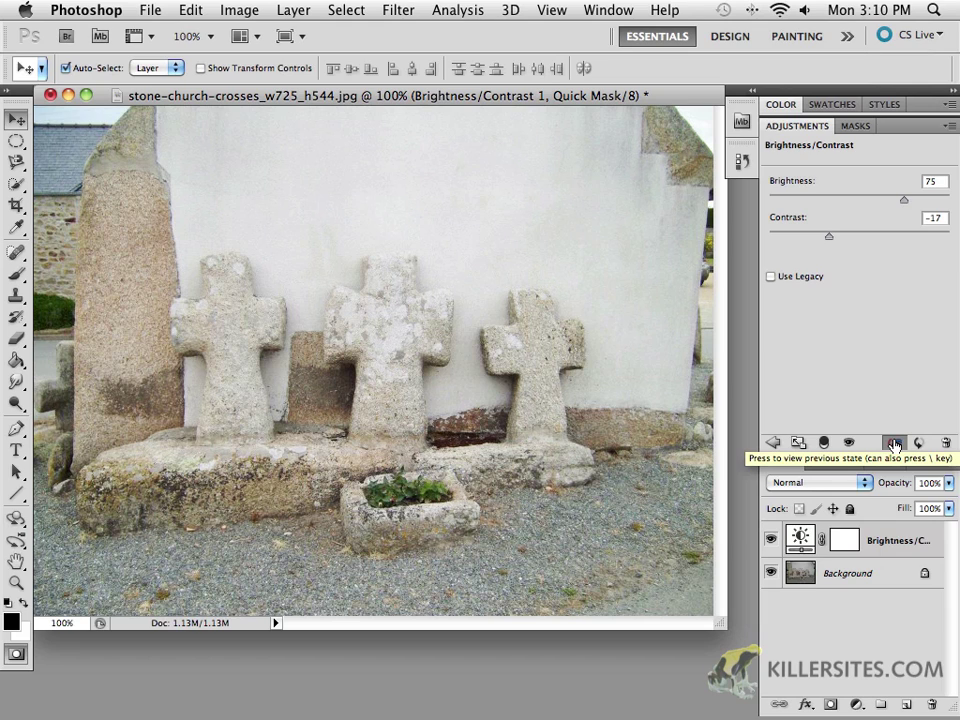
left_click(894, 443)
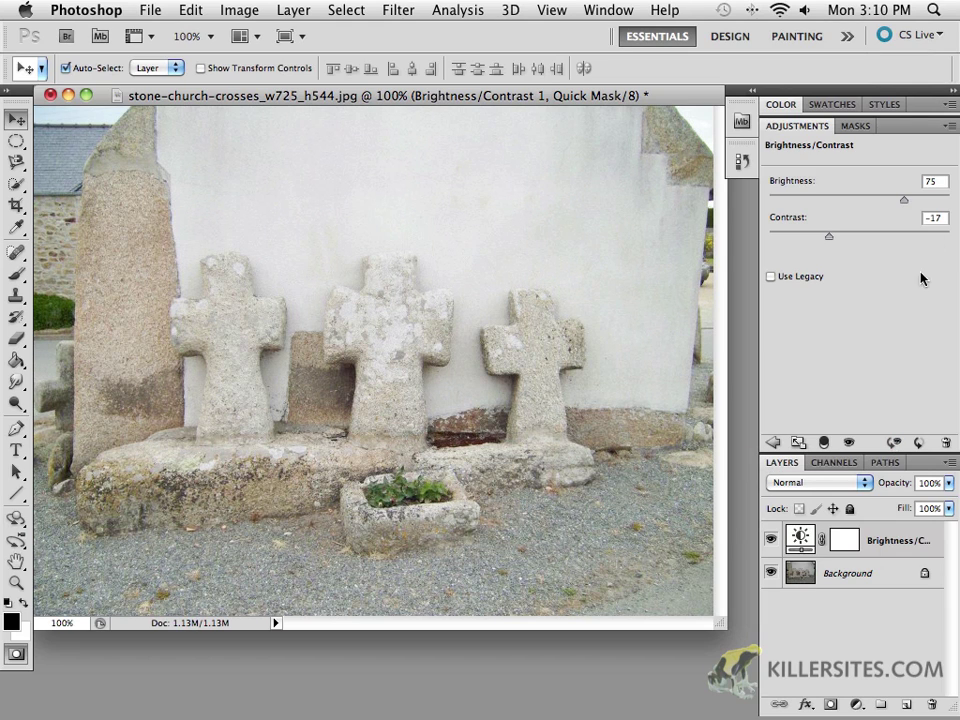
left_click(895, 448)
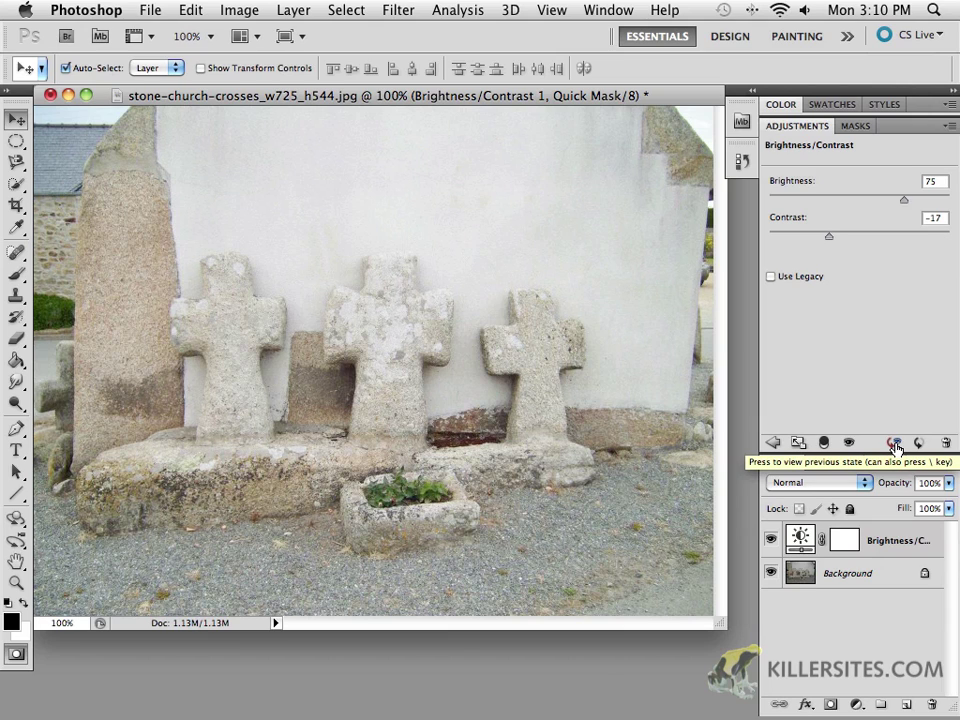
left_click(895, 446)
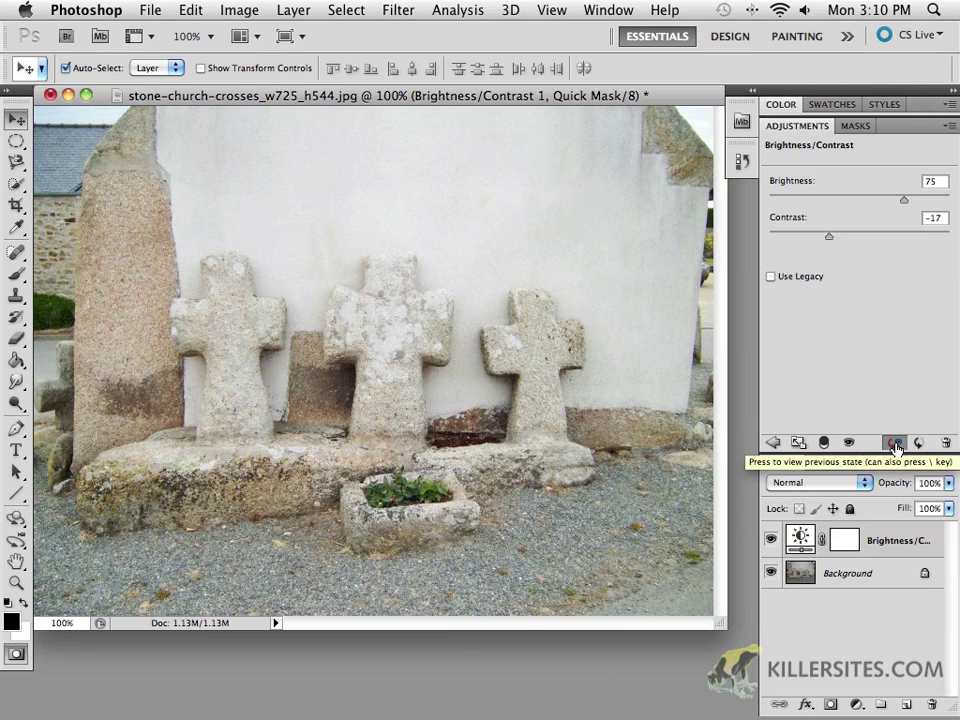
left_click(895, 446)
left_click(895, 446)
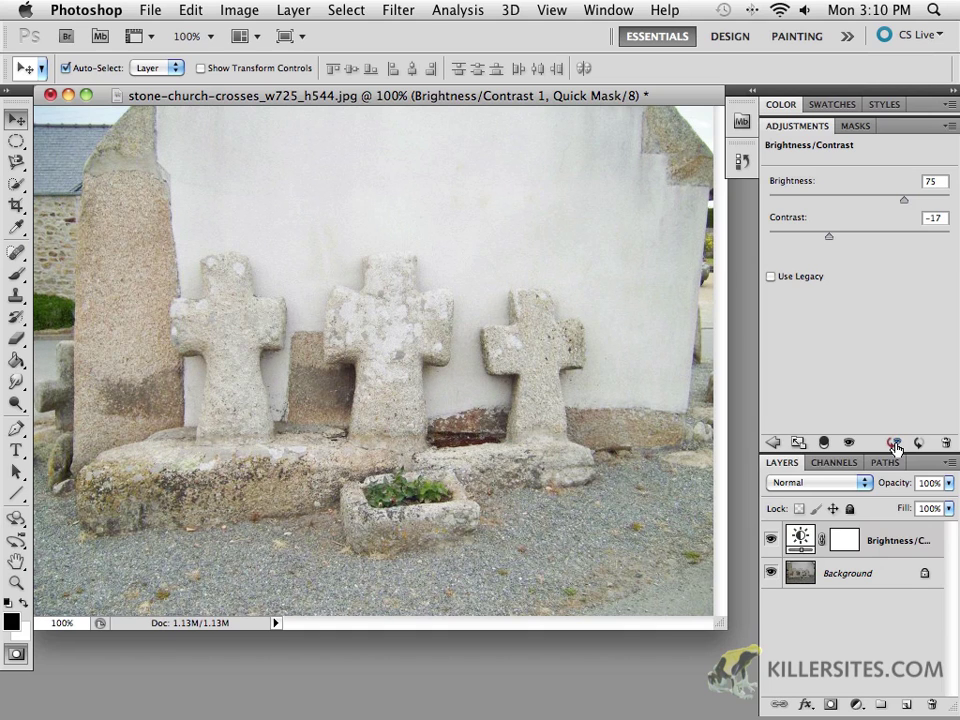
left_click(895, 446)
left_click(895, 446)
left_click(901, 445)
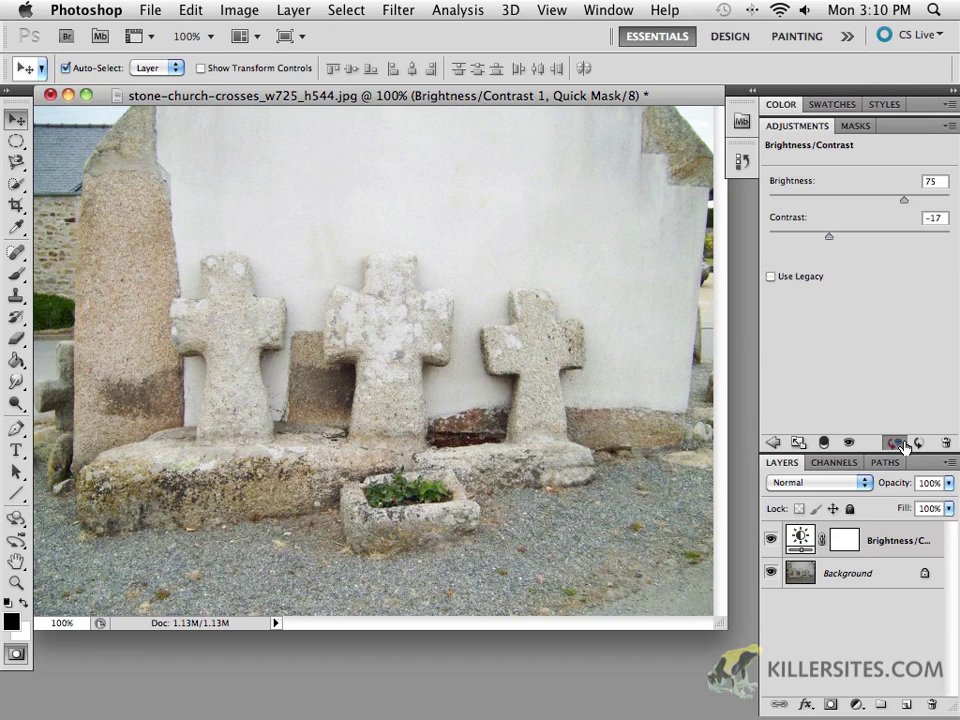
left_click(901, 445)
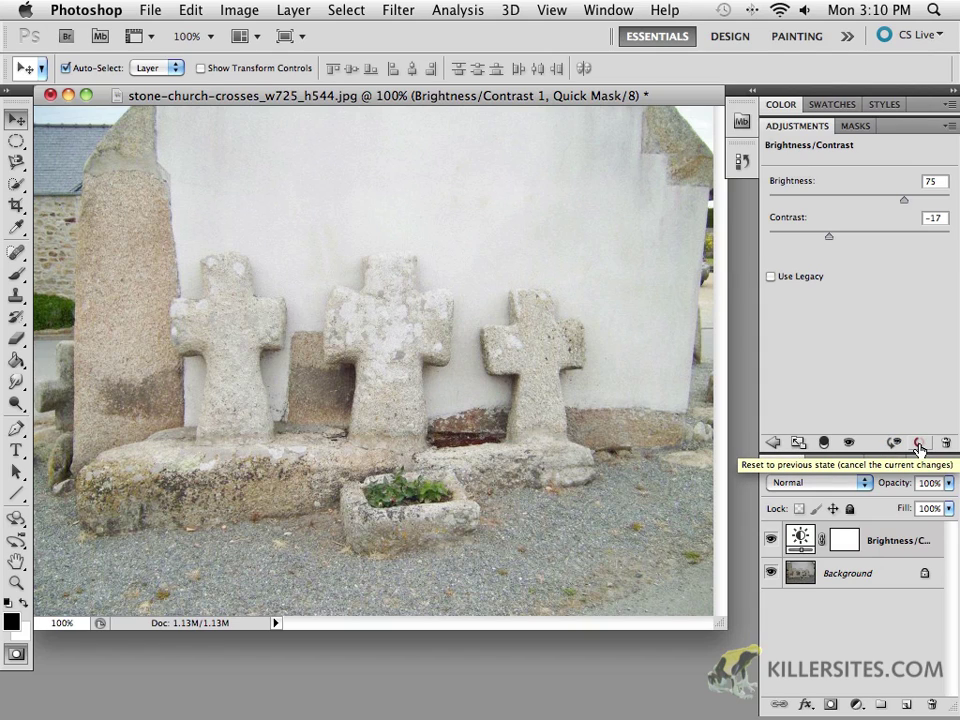
Reset the Brightness/Contrast adjustment to its previous state, and try a further reset to defaults before undoing it.
left_click(918, 446)
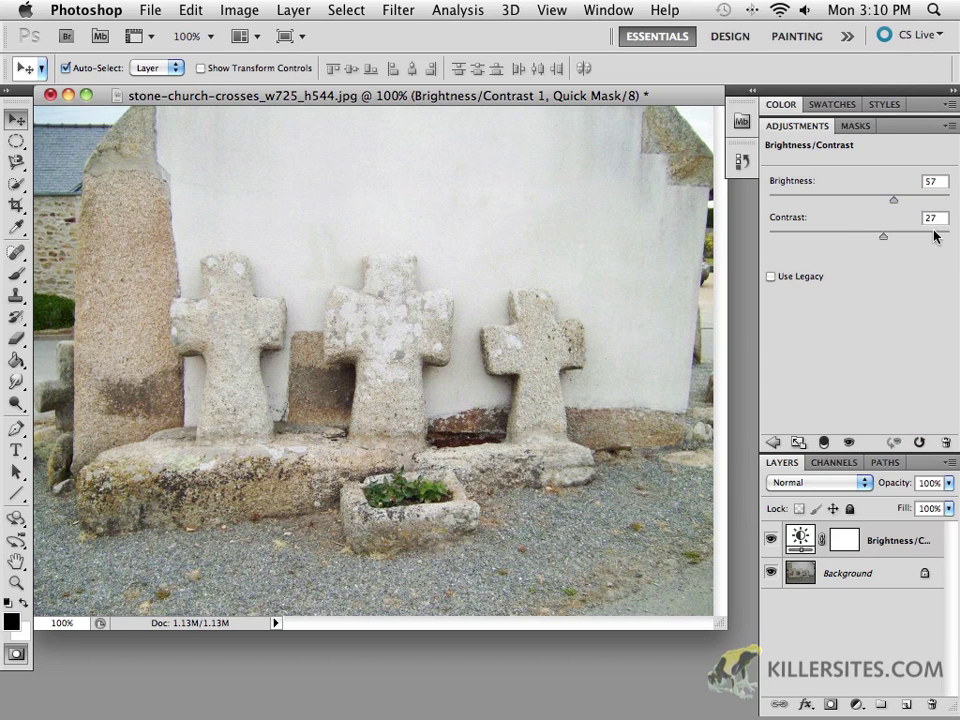
left_click(920, 446)
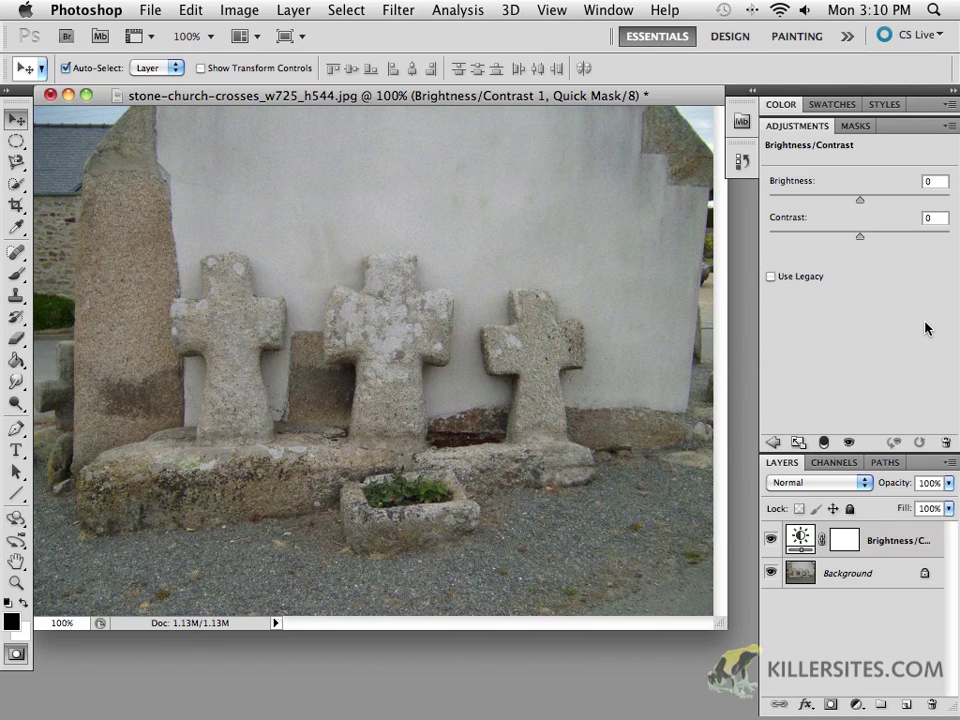
key("ctrl+z")
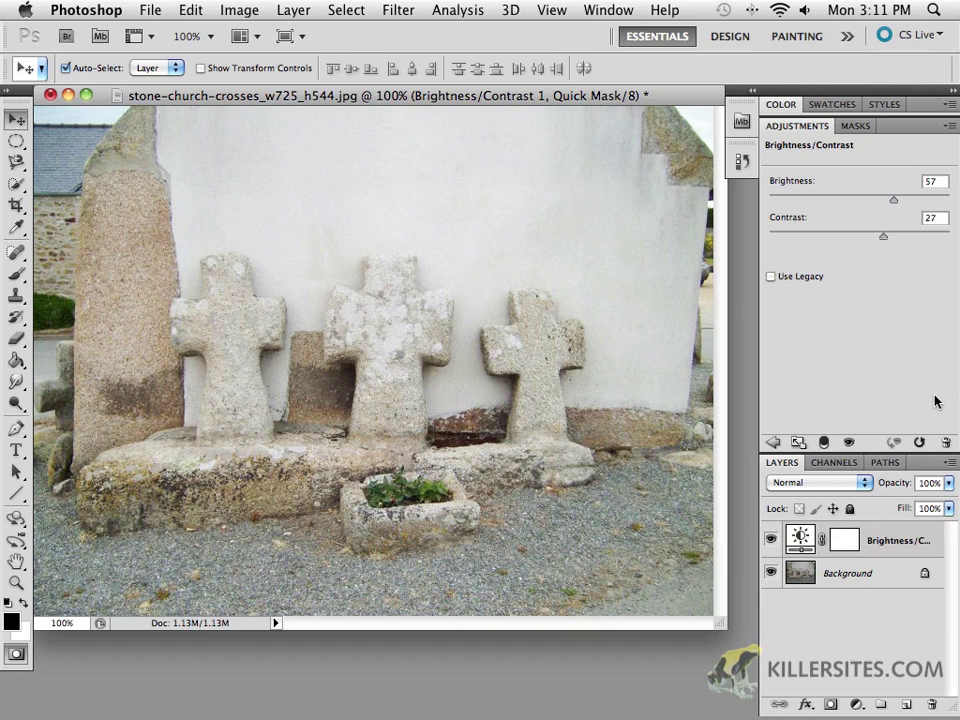
Rename the Brightness/Contrast adjustment layer as brightBG.
double_click(904, 541)
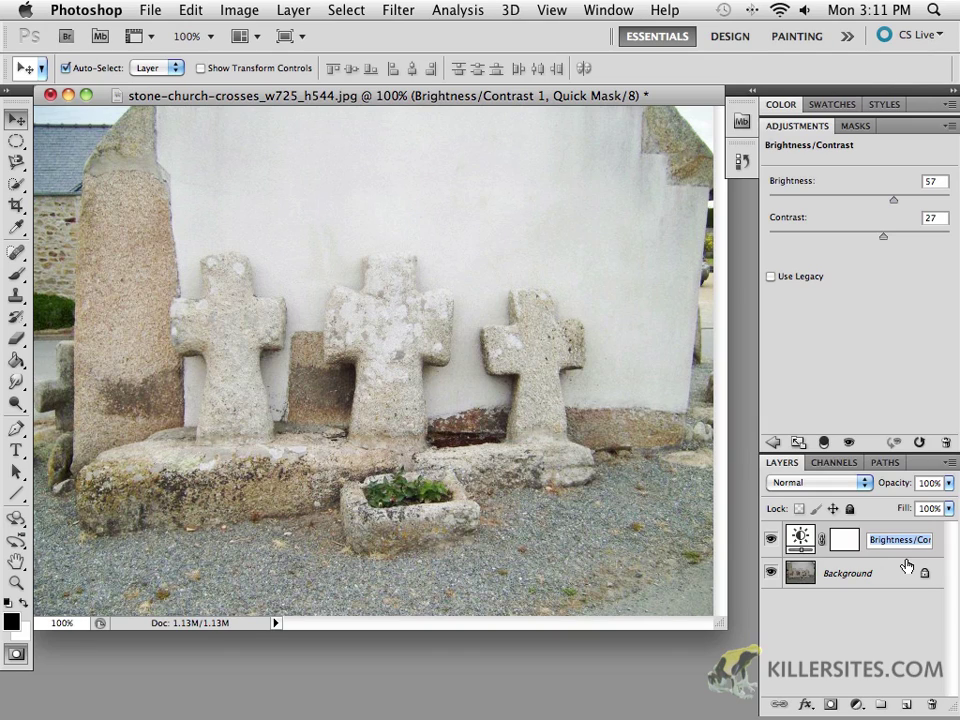
type("bright")
type("BC")
left_click(925, 552)
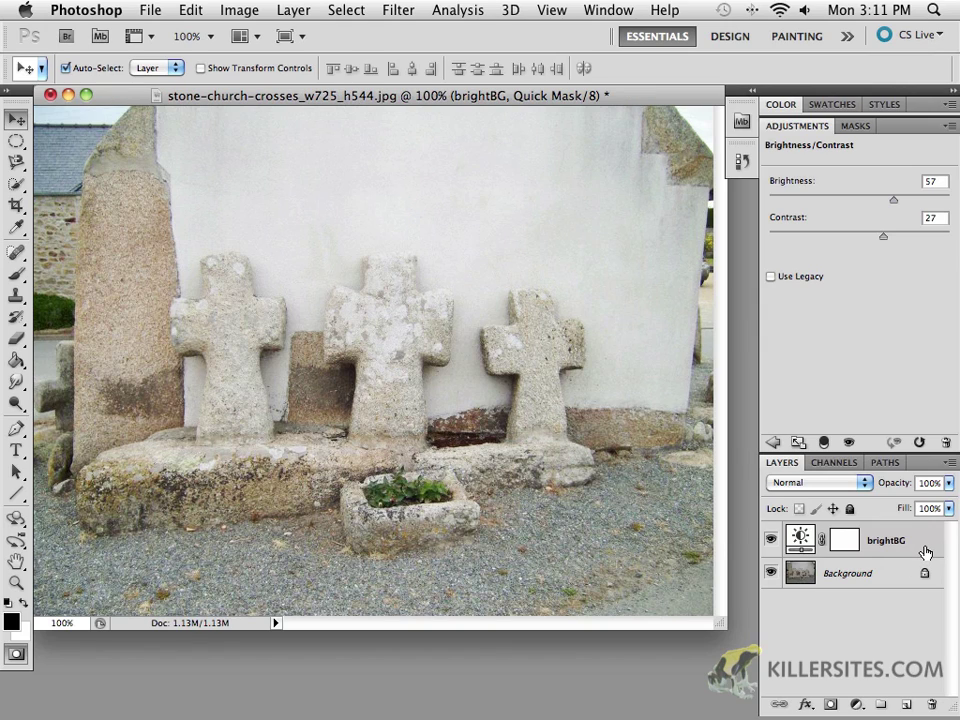
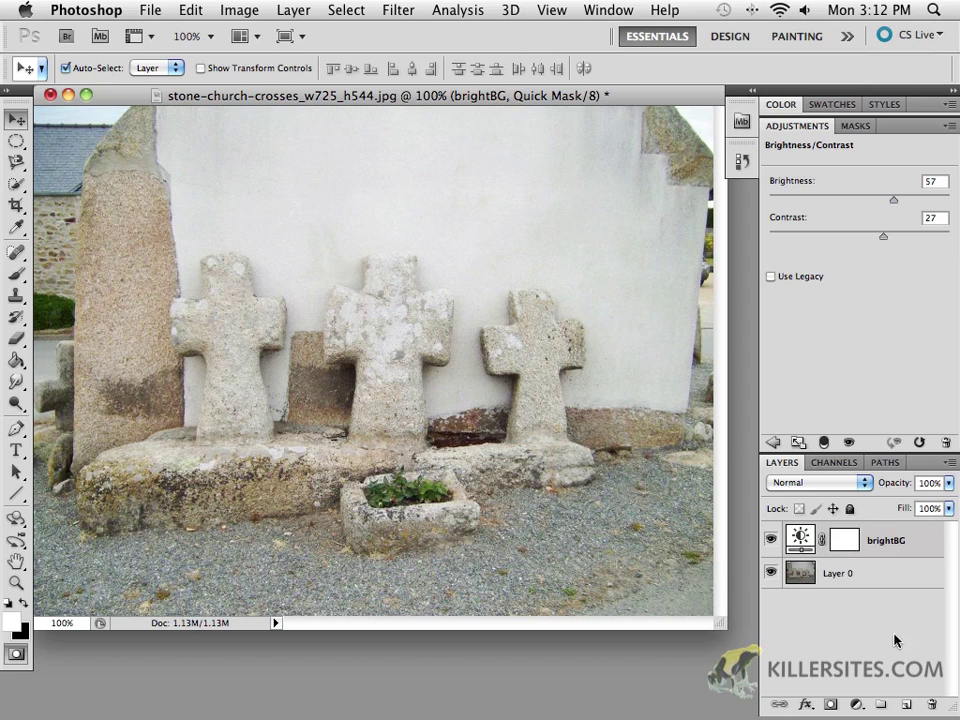
Start deleting the brightBG adjustment layer and decline the deletion.
left_click(933, 705)
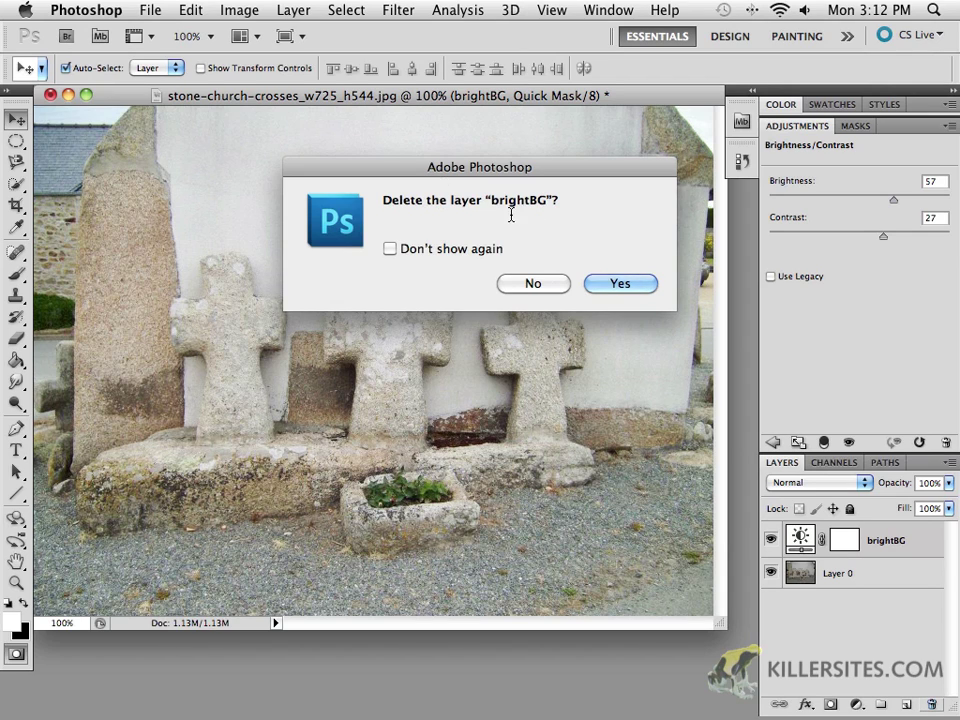
left_click(563, 287)
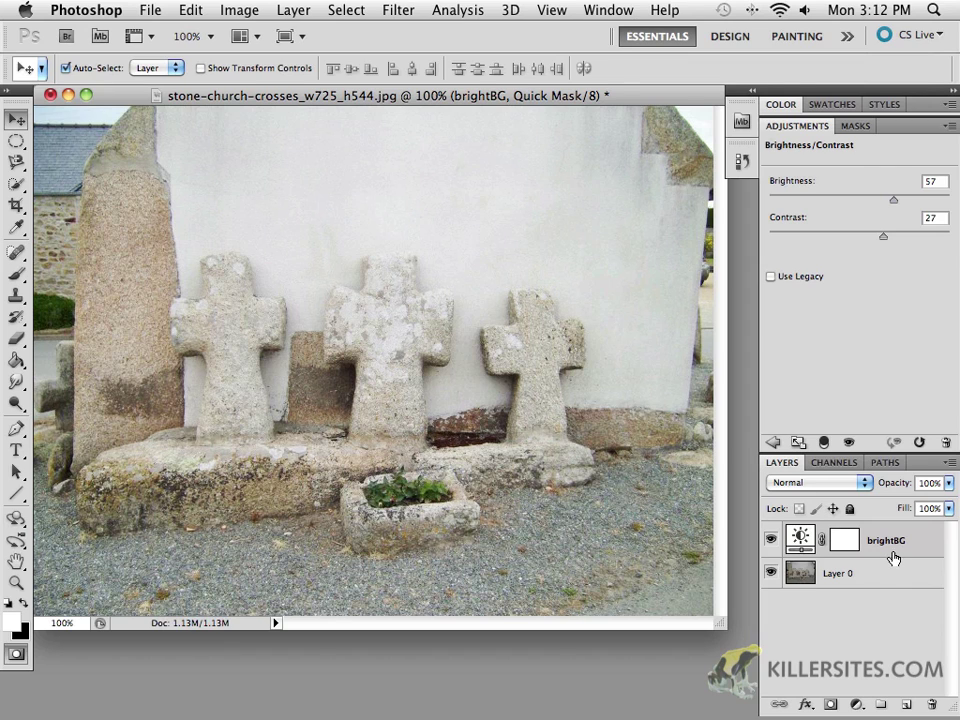
Step back through the edit history past the layer renaming to the state with brightness 75 and contrast -17.
key("ctrl+z")
key("ctrl+z")
key("ctrl+z")
key("ctrl+z")
key("ctrl+z")
key("ctrl+z")
key("ctrl+alt+z")
key("ctrl+alt+z")
key("ctrl+alt+z")
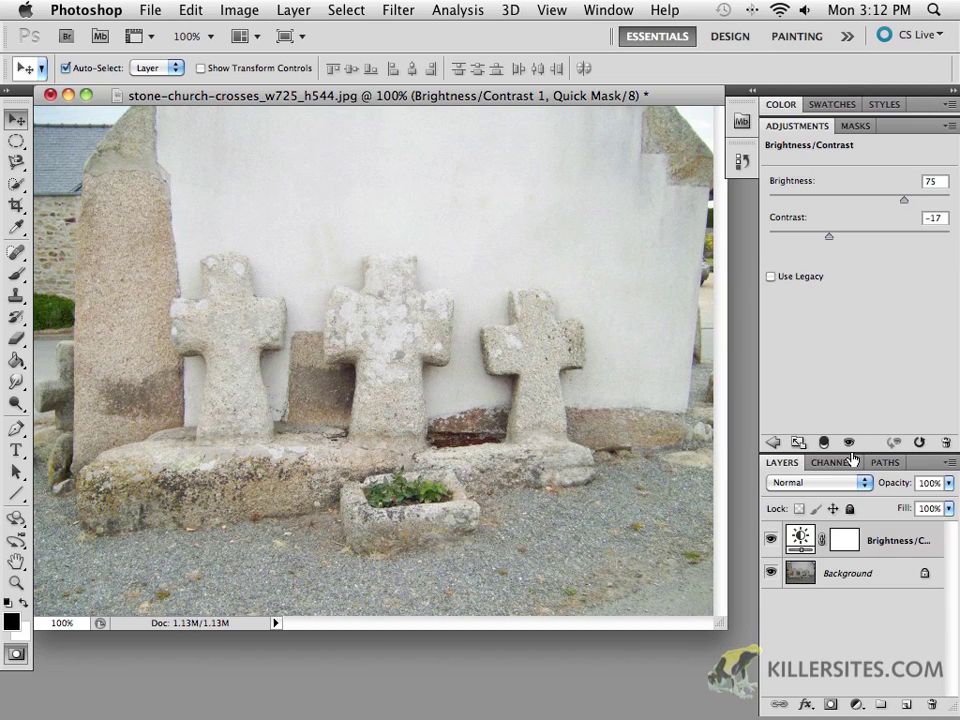
Reset the adjustment to defaults, undo that, and step back to the brightness 57, contrast 27 state.
left_click(919, 444)
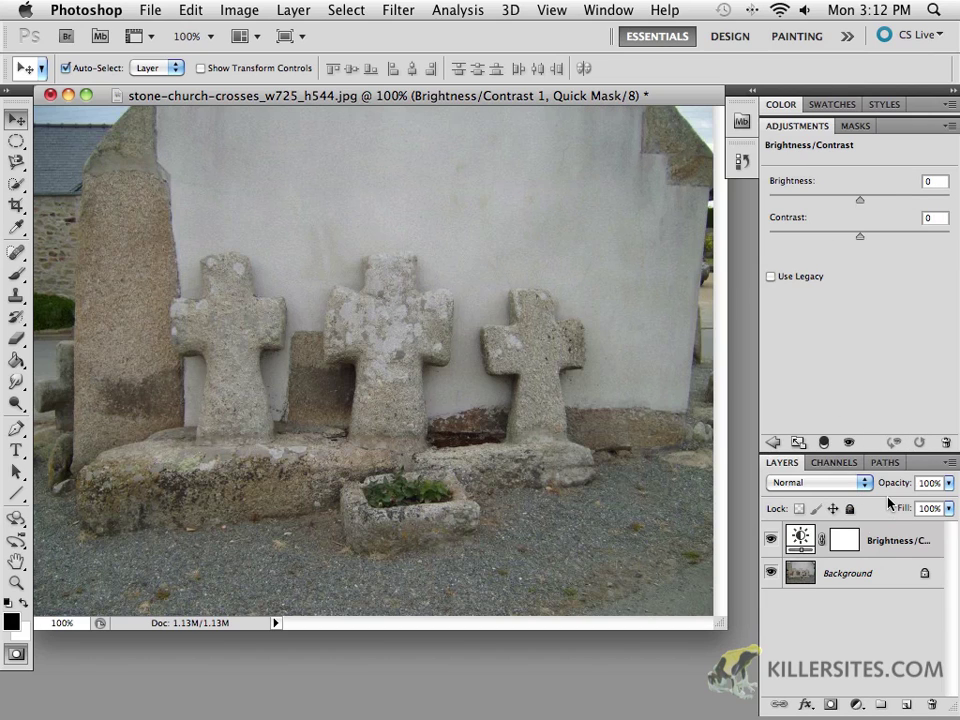
key("super+z")
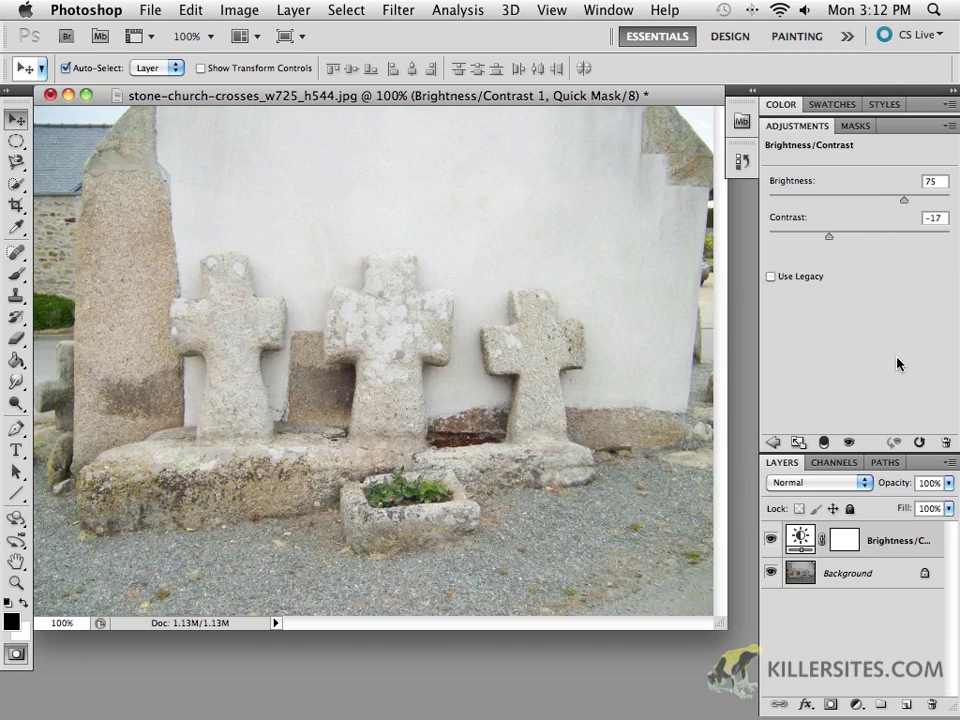
key("alt+super+z")
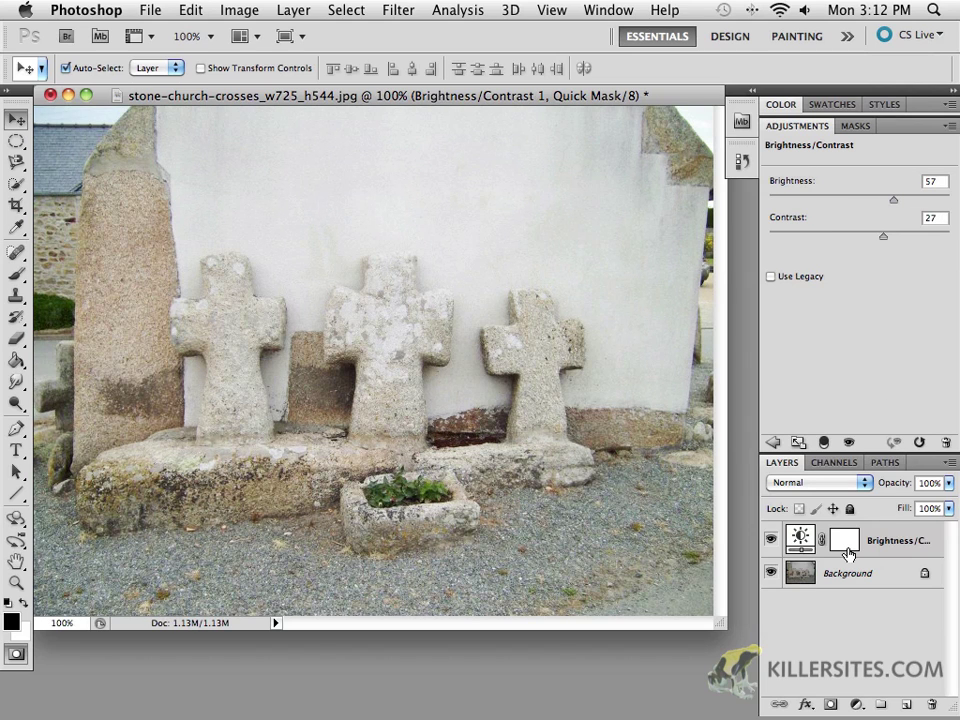
Delete the layer mask from the Brightness/Contrast 1 adjustment layer.
left_click_drag(848, 553, 932, 703)
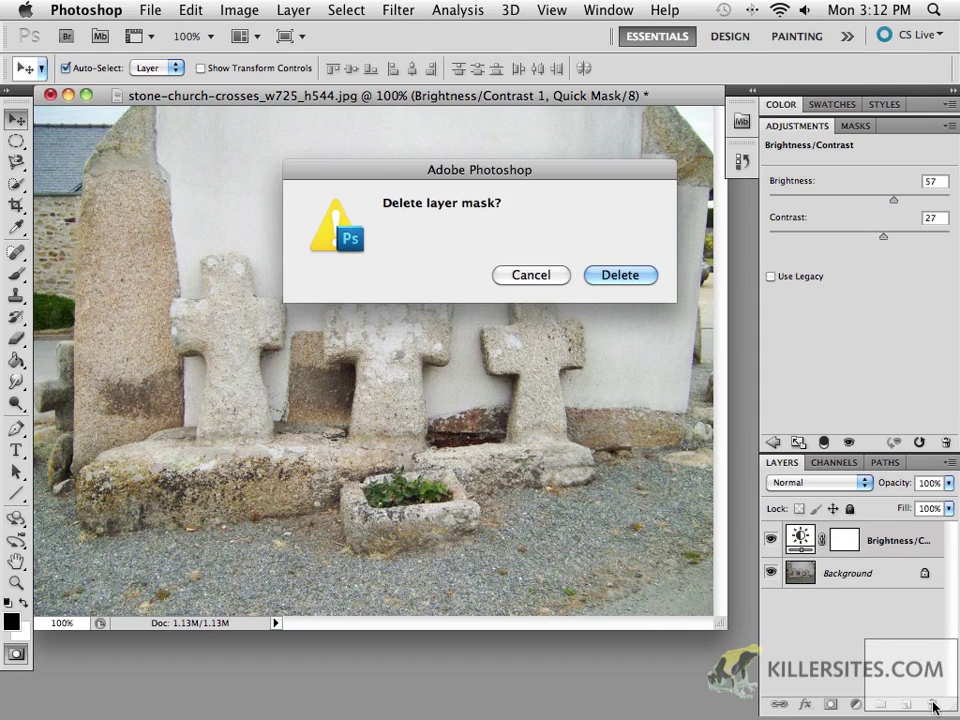
left_click(516, 274)
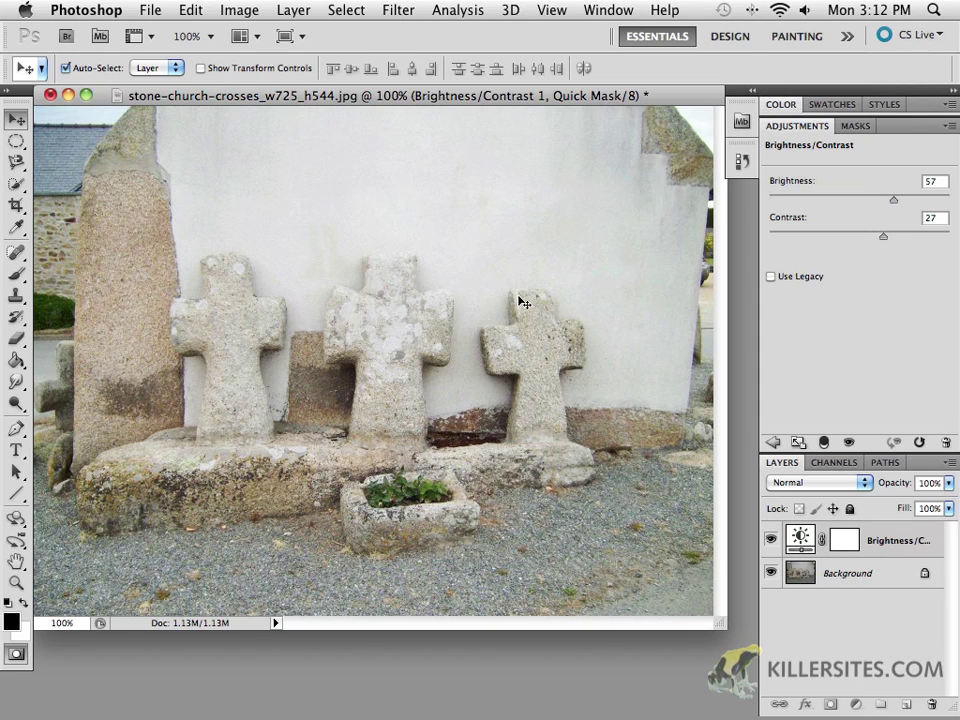
right_click(845, 543)
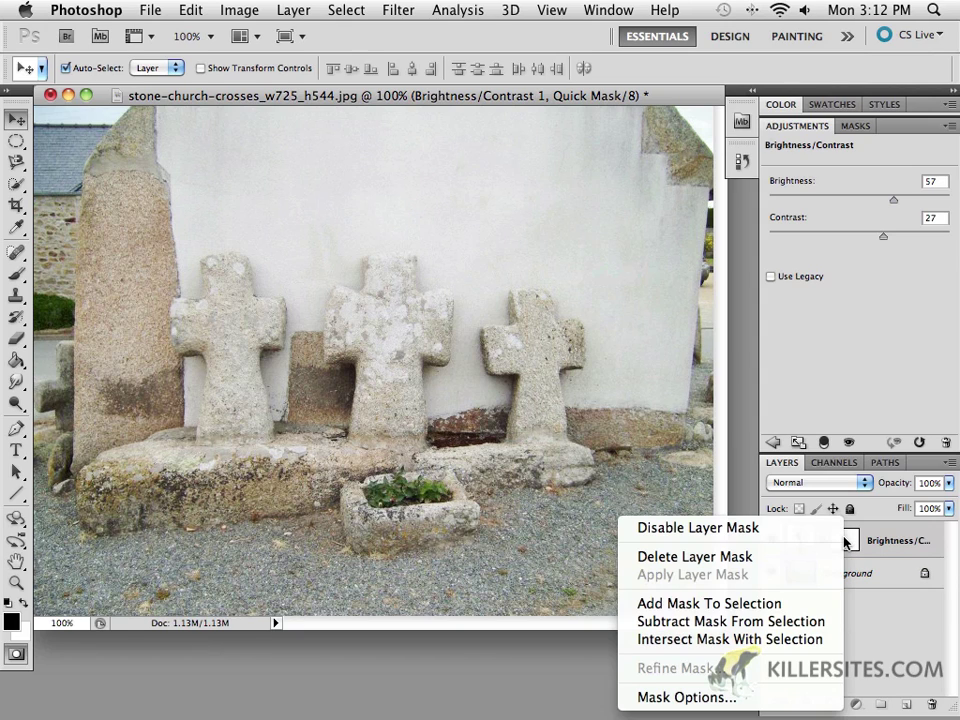
left_click(741, 558)
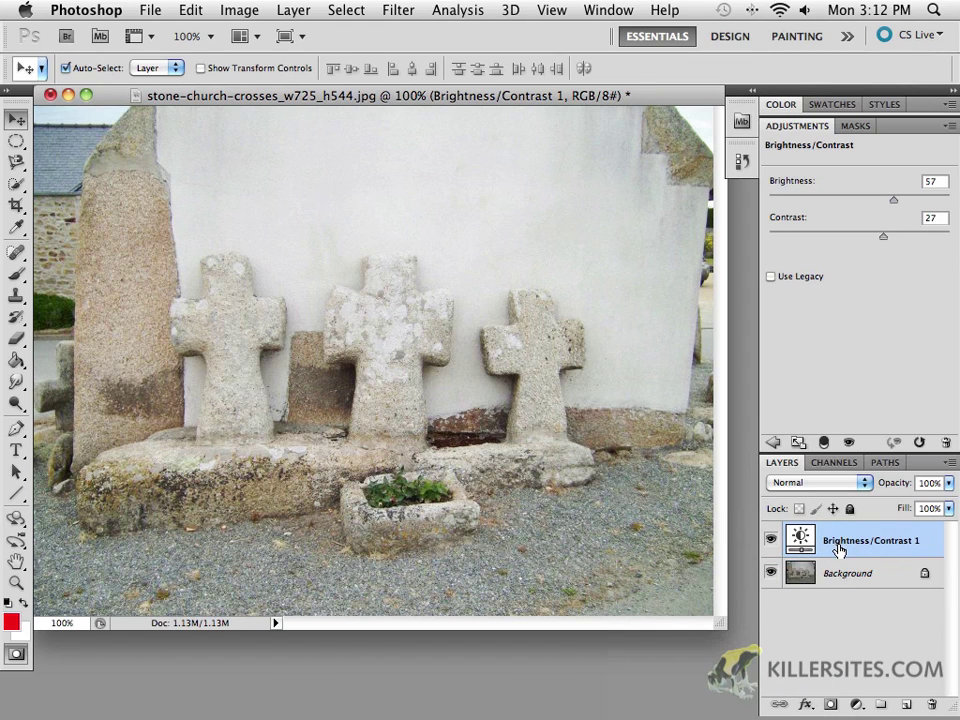
Rename the maskless Brightness/Contrast 1 layer as bright BG and select it in Quick Mask mode.
double_click(898, 540)
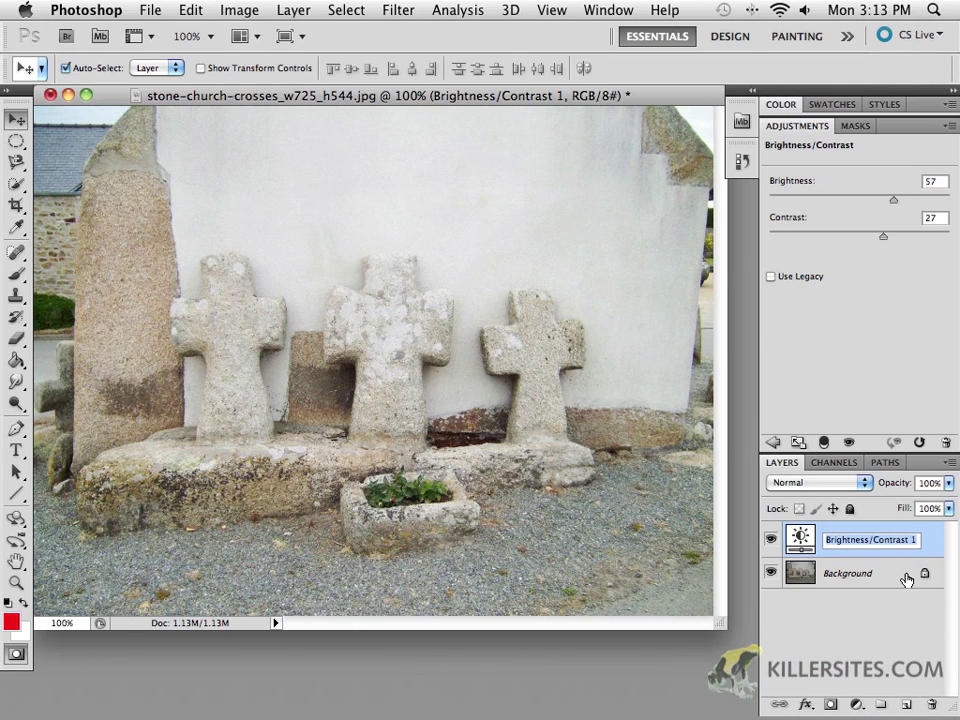
type("brig")
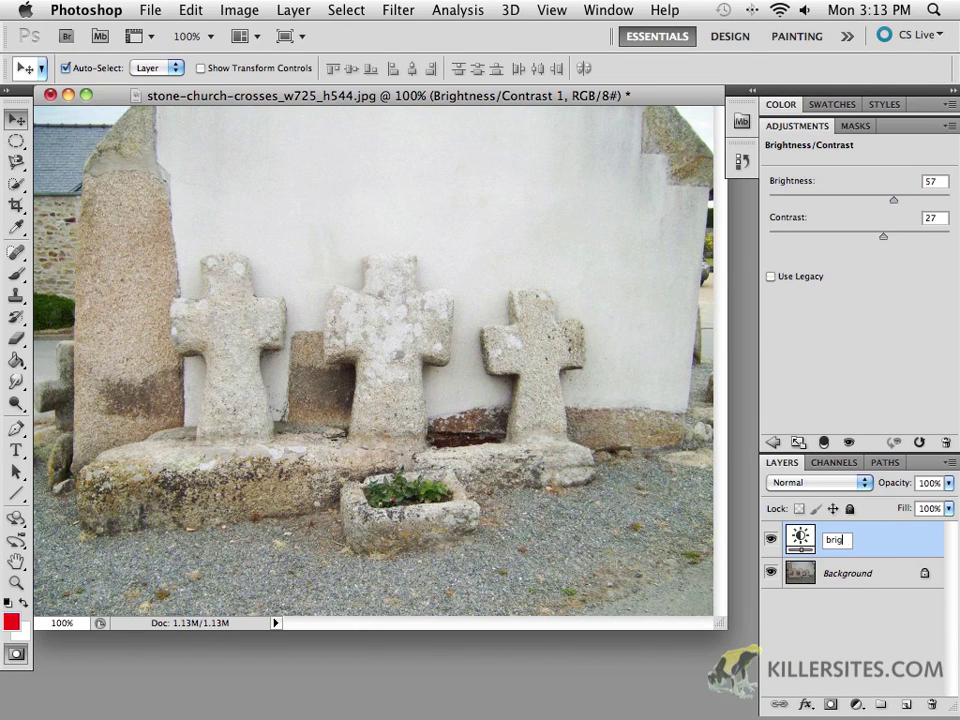
type("ht BC")
left_click(921, 568)
key("q")
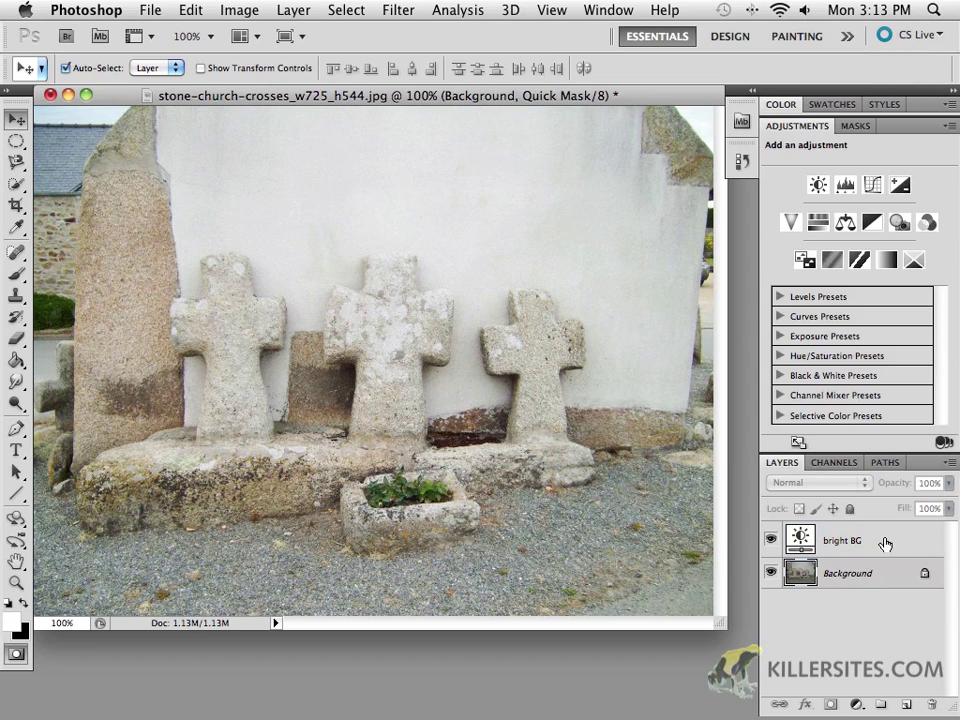
left_click(845, 546)
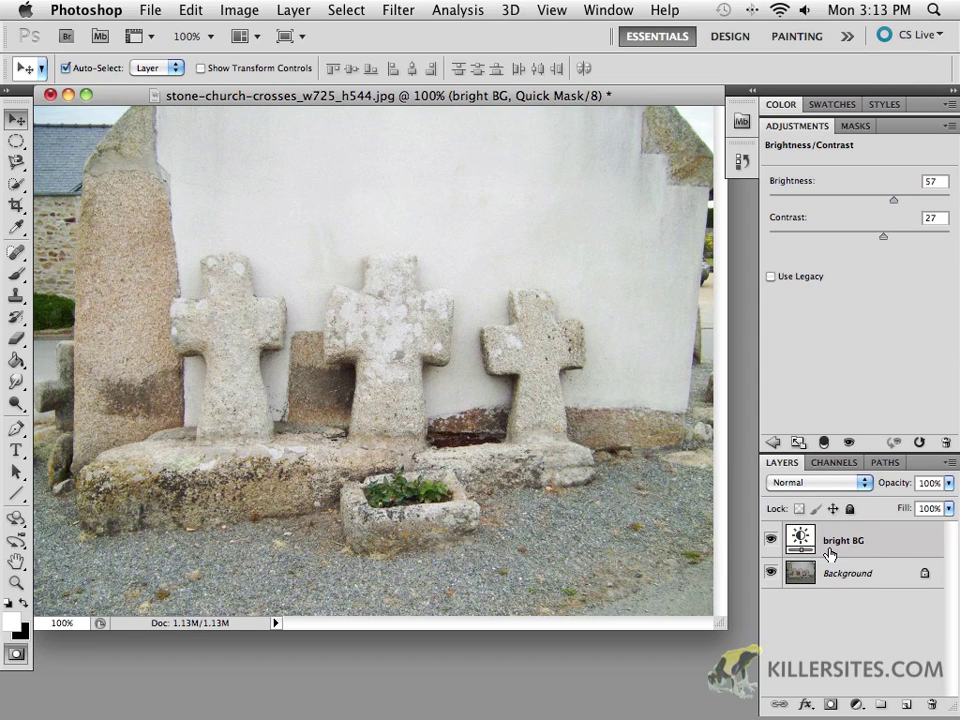